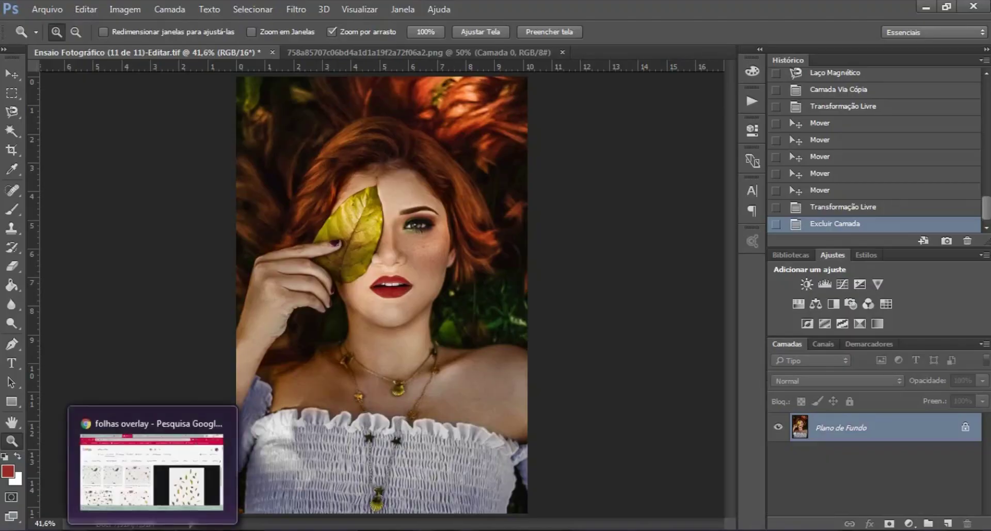
Search Google Images for 'folhas overlay' and preview the falling-leaf overlay result
left_click(150, 472)
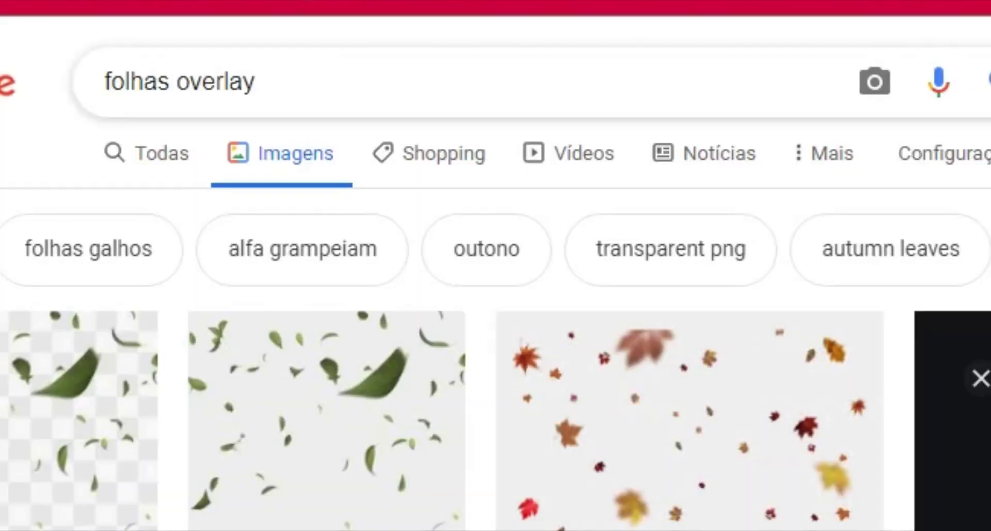
left_click_drag(129, 81, 104, 81)
left_click(190, 81)
key("End")
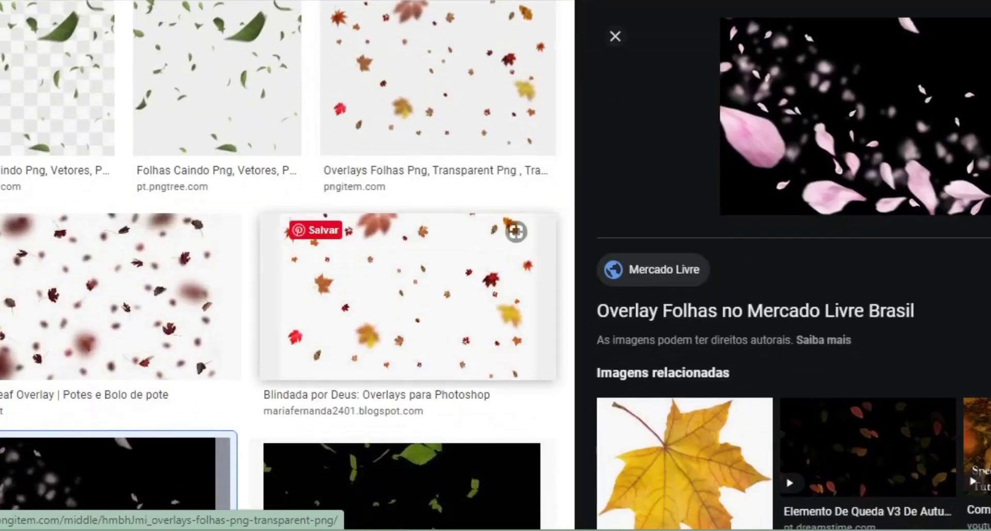
scroll(449, 310, "down", 5)
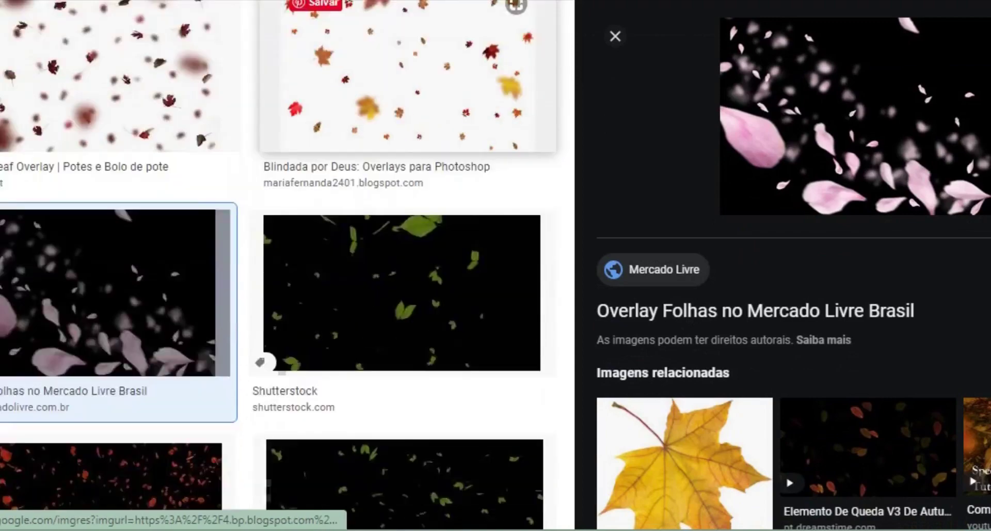
scroll(449, 310, "down", 5)
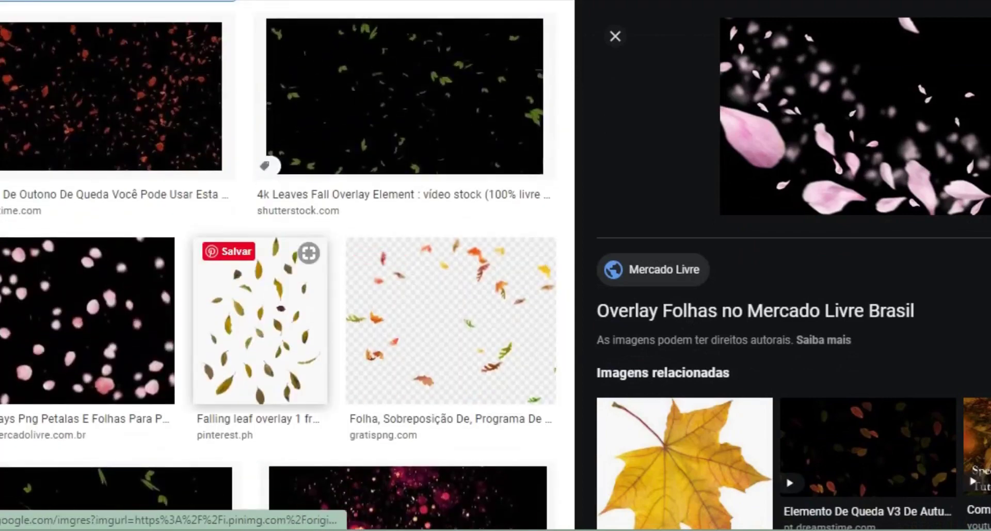
left_click(261, 320)
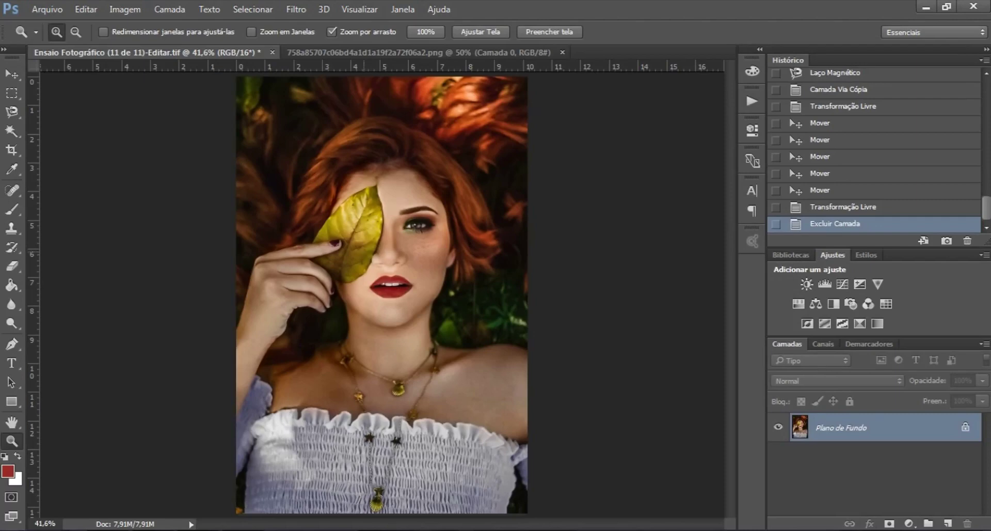
Copy the entire leaf PNG and paste it into the portrait document as Camada 1
left_click_drag(364, 217, 382, 217)
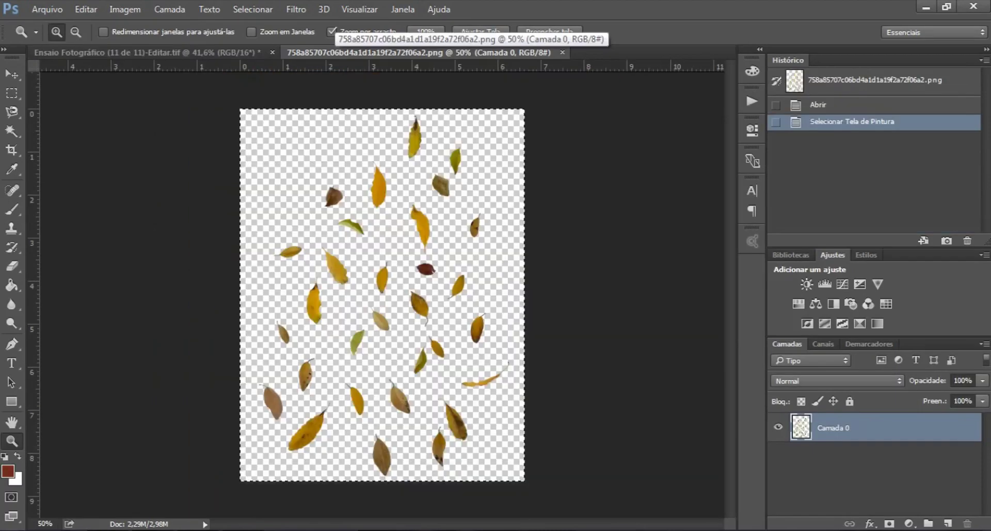
key("ctrl+a")
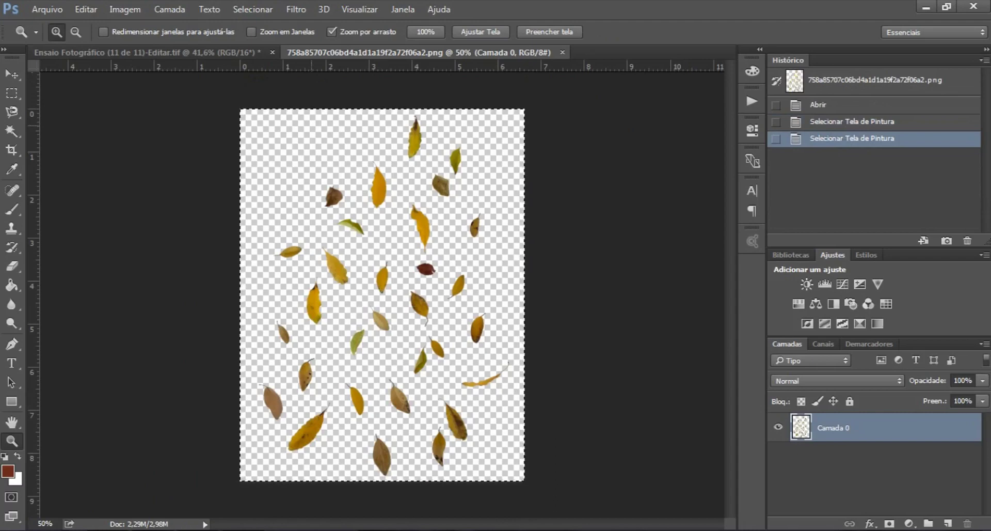
key("ctrl+c")
key("ctrl+Tab")
key("ctrl+v")
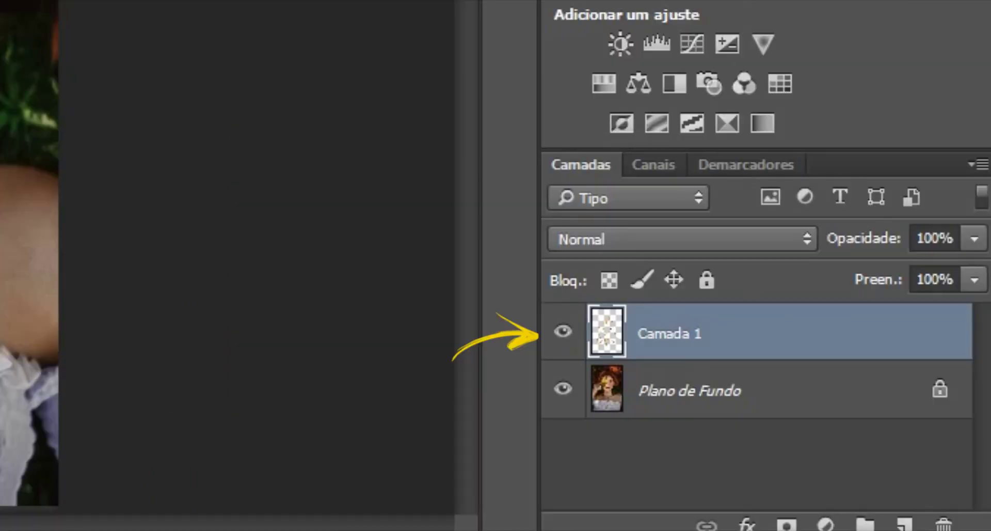
Rename the pasted layer Camada 1 to 'folhas'
double_click(669, 333)
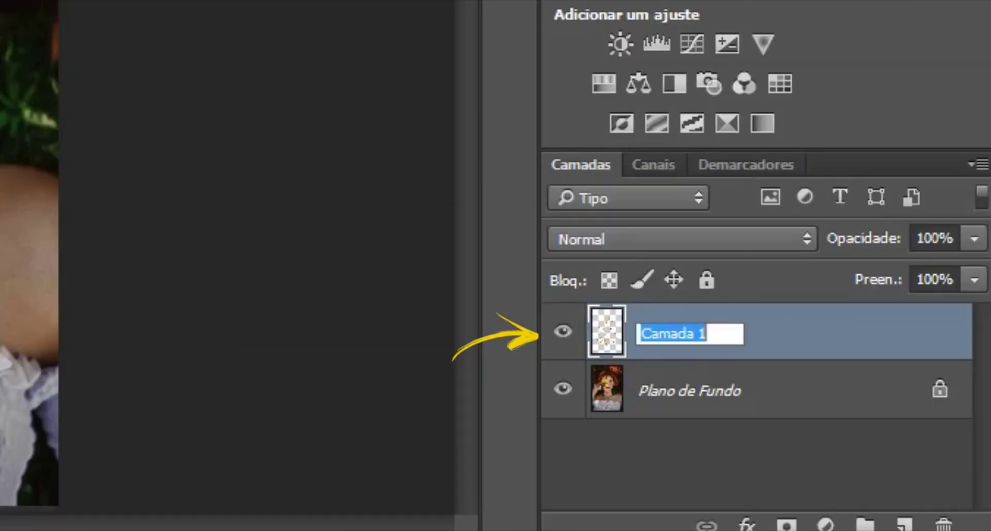
type("folhas")
key("Return")
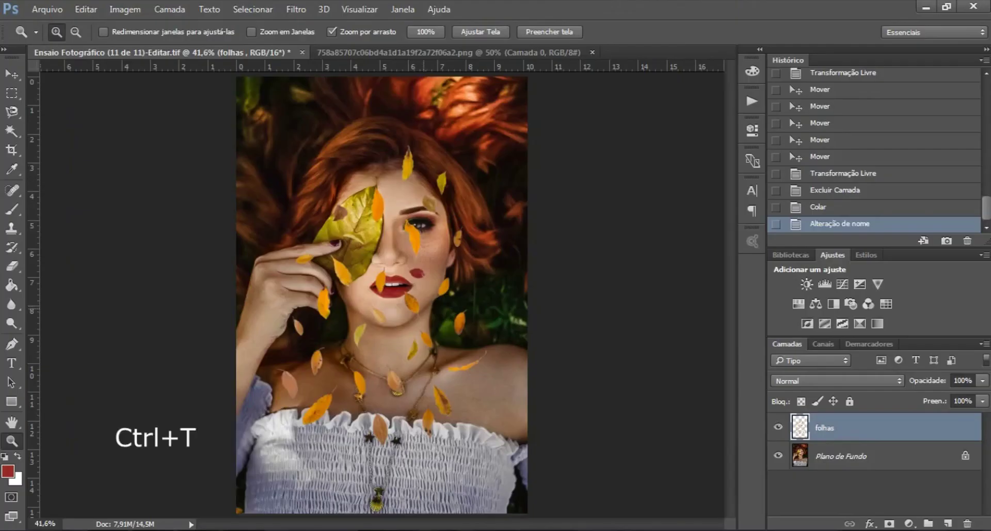
Move the folhas leaves up-left, scale them to about 140% wider, then duplicate the layer
key("ctrl+t")
left_click_drag(434, 272, 393, 203)
left_click_drag(445, 376, 556, 530)
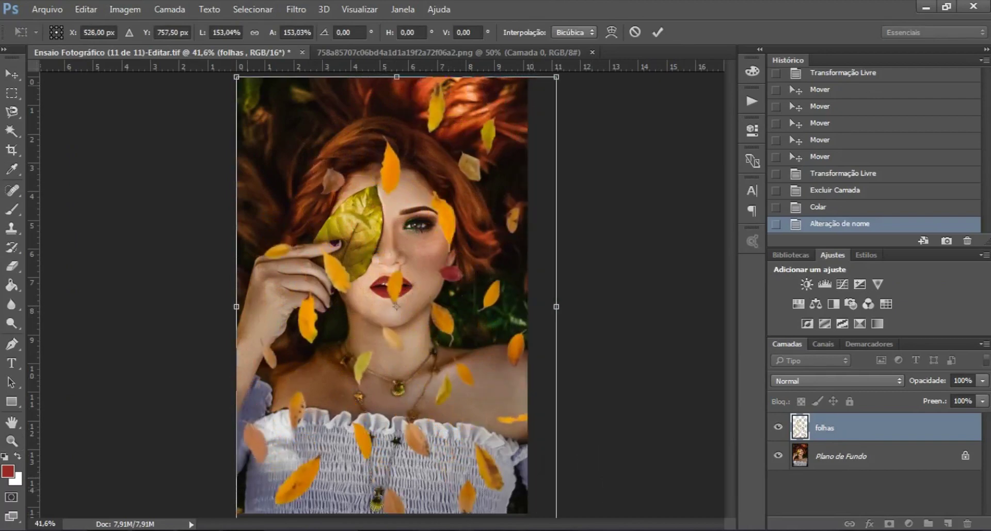
left_click_drag(236, 306, 188, 306)
key("Return")
key("z")
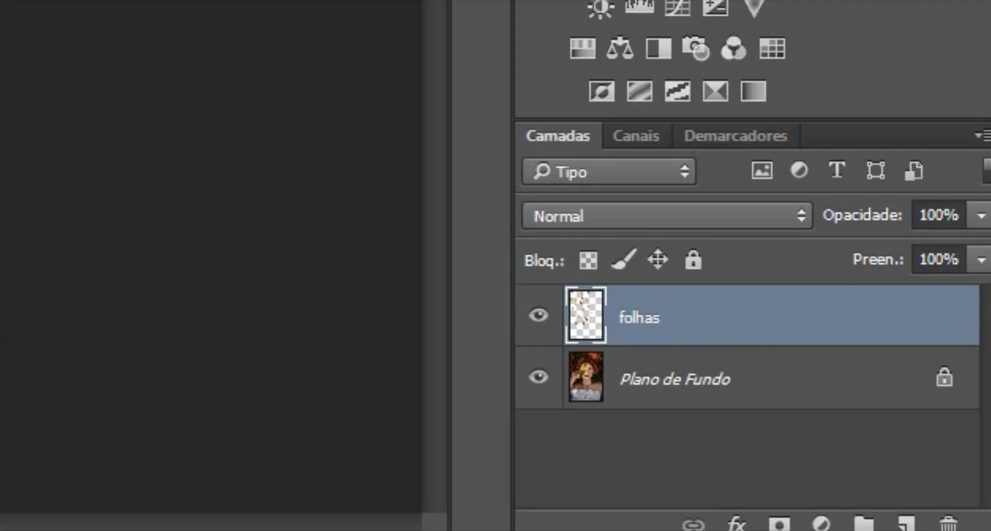
key("ctrl+j")
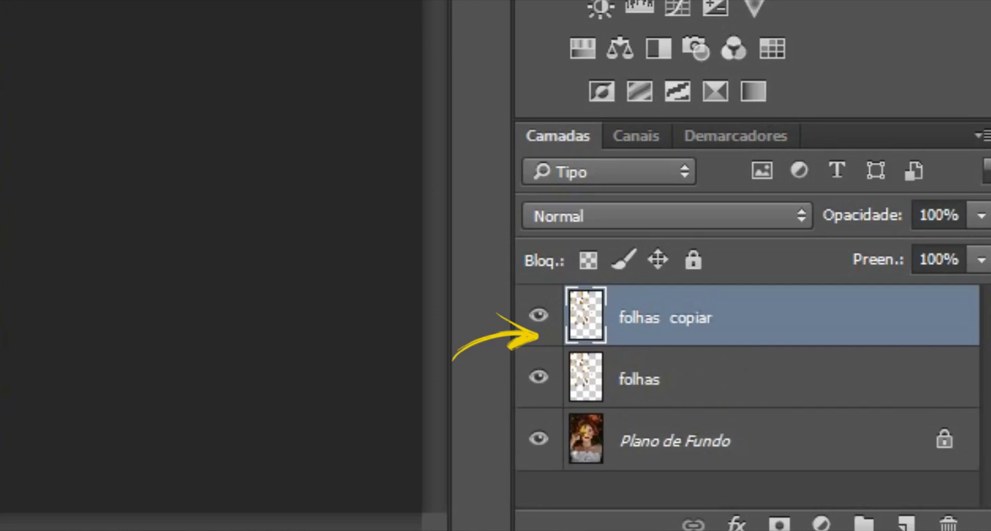
Shift the folhas copiar leaves down-right, then hide that layer and select folhas
key("ctrl+comma")
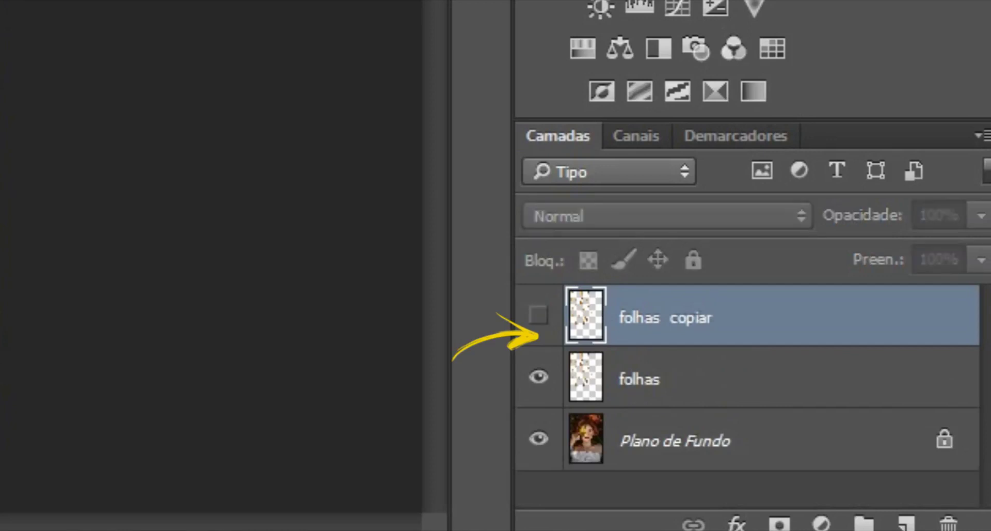
key("ctrl+comma")
left_click_drag(376, 199, 517, 284)
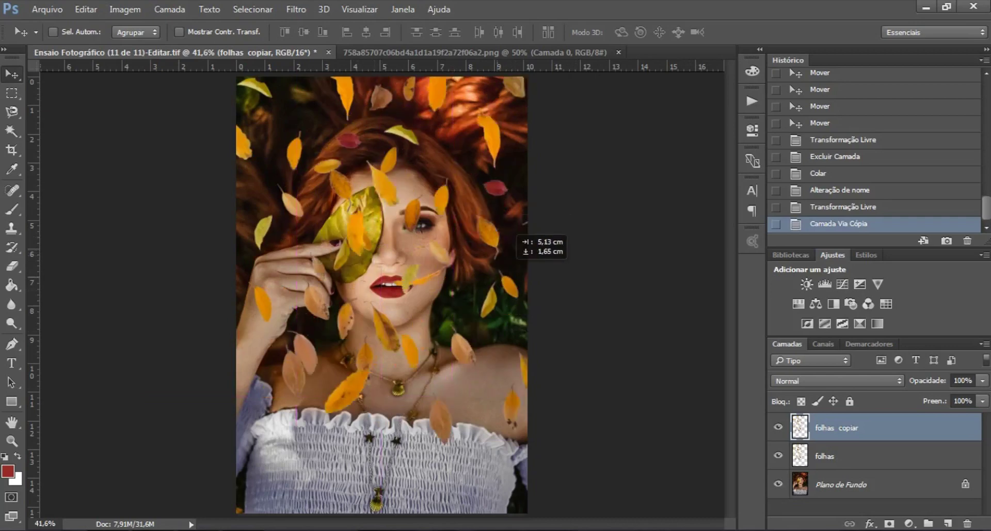
key("ctrl+comma")
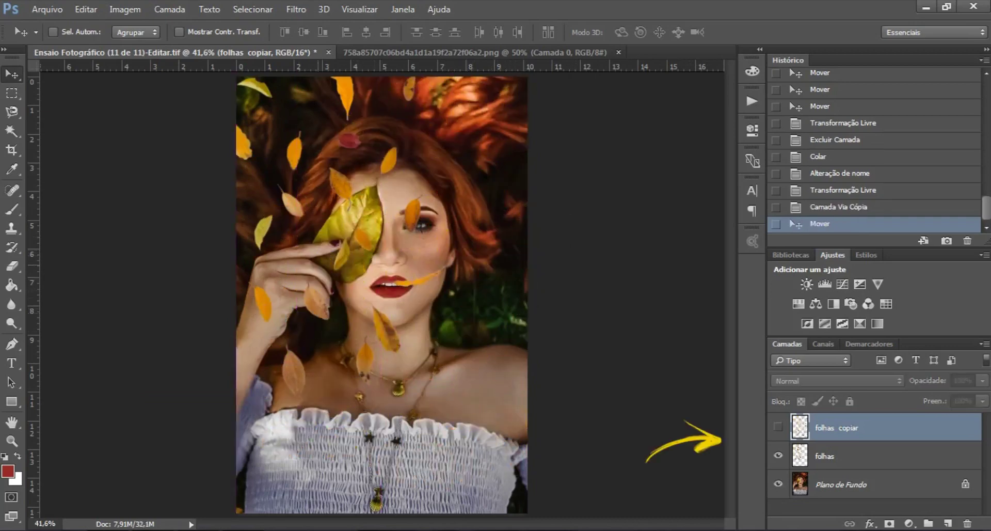
key("alt+bracketleft")
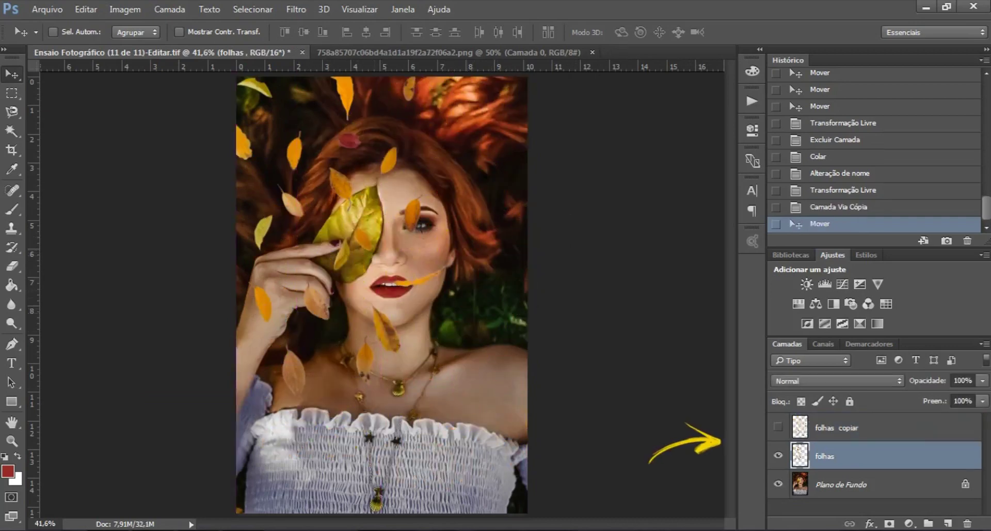
Erase the leaves over her eye and lips from folhas with a larger, 100%-hardness eraser
key("e")
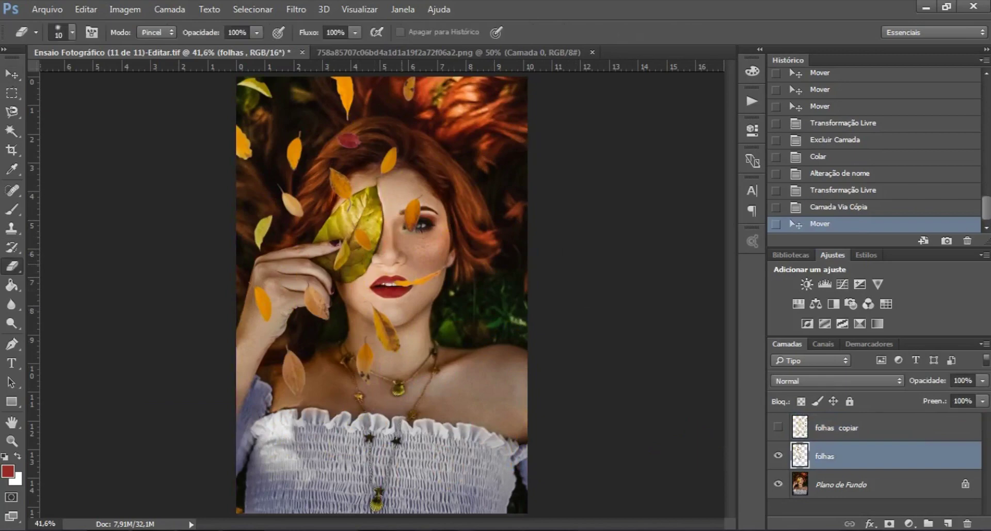
right_click(408, 262)
type("112")
type("123")
key("Return")
left_click_drag(413, 201, 412, 227)
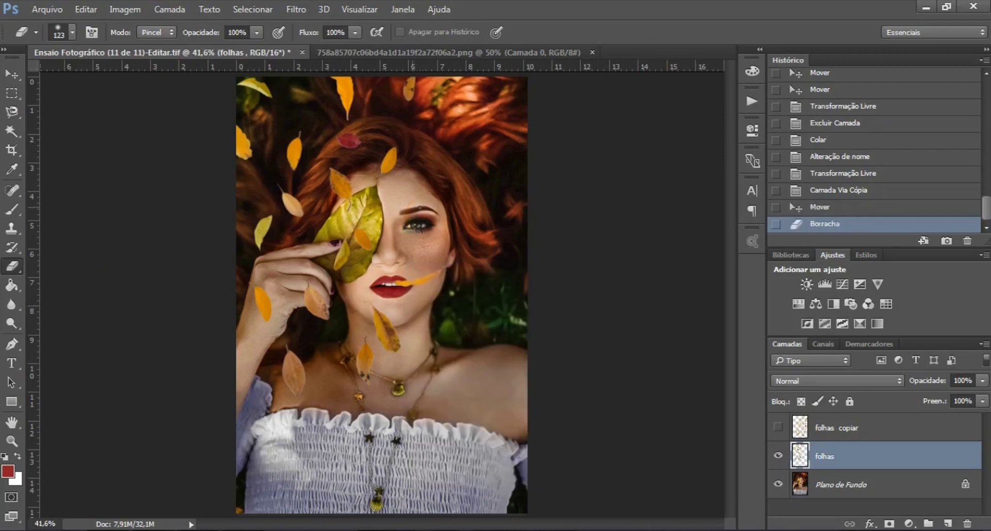
right_click(416, 206)
key("Tab")
type("100")
key("Return")
left_click(417, 207)
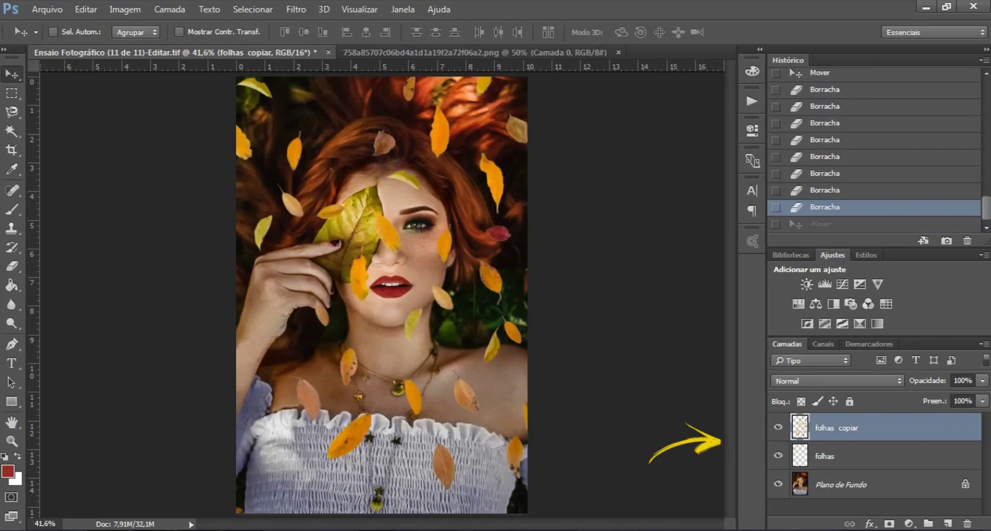
key("ctrl+t")
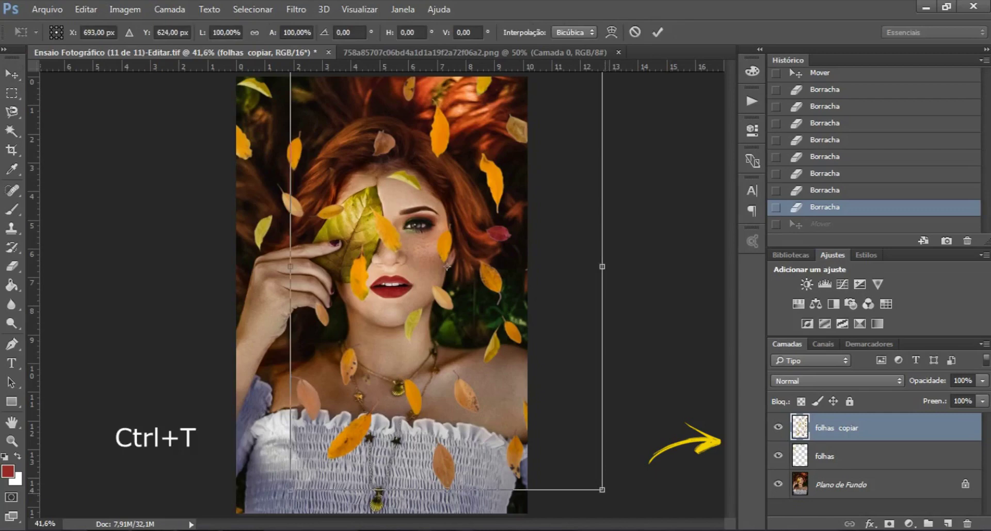
Scale the folhas copiar leaves up to about 151% and shift them down and right
left_click_drag(602, 489, 700, 516)
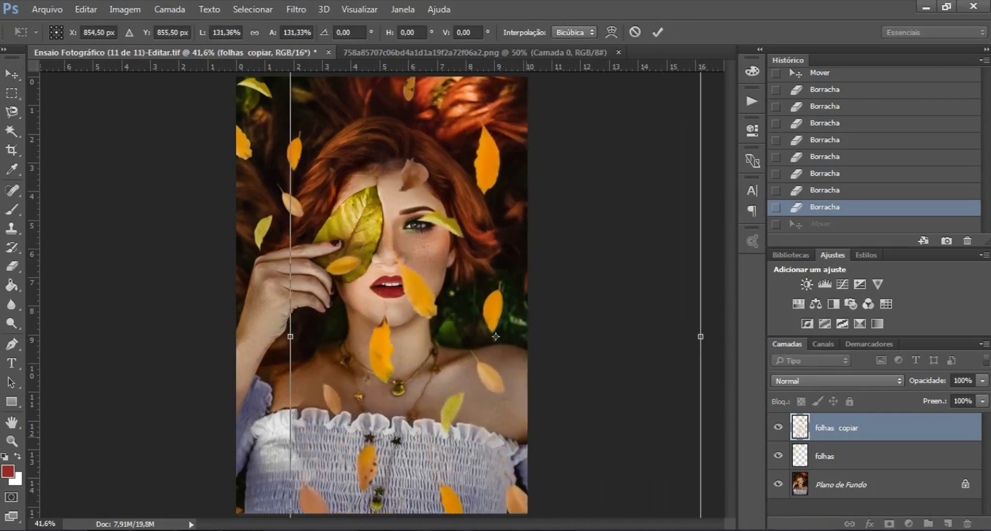
mouse_move(495, 336)
left_mouse_down()
mouse_move(527, 481)
mouse_move(549, 415)
mouse_move(550, 288)
mouse_move(584, 296)
left_mouse_up()
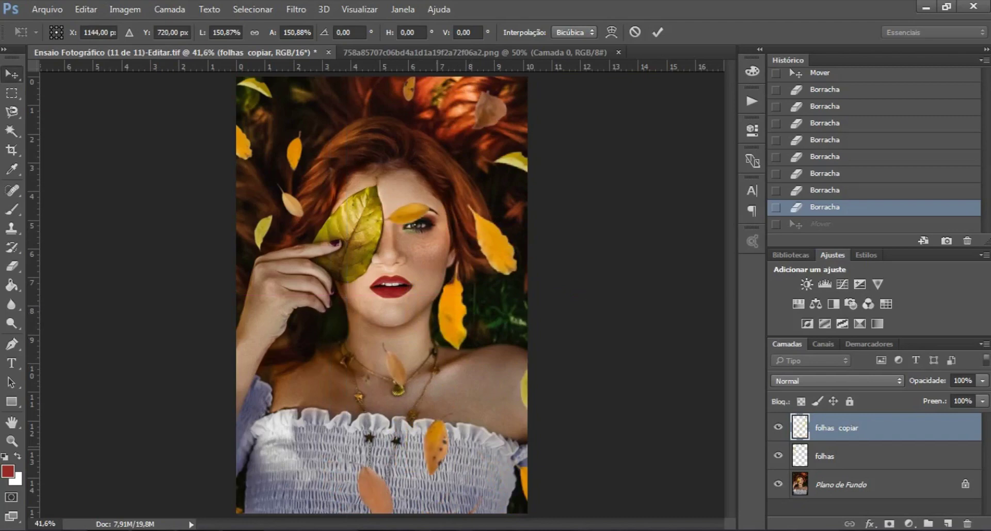
key("Return")
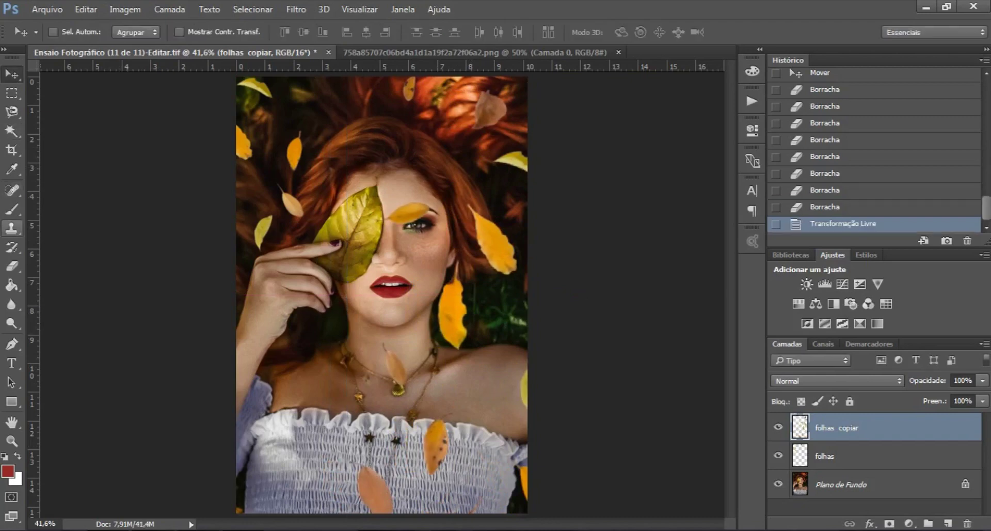
key("e")
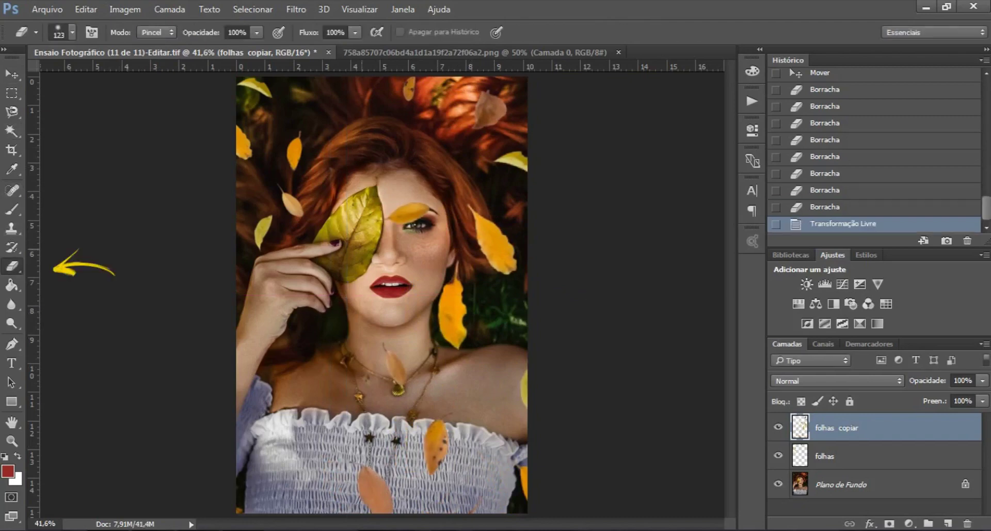
left_click(12, 112)
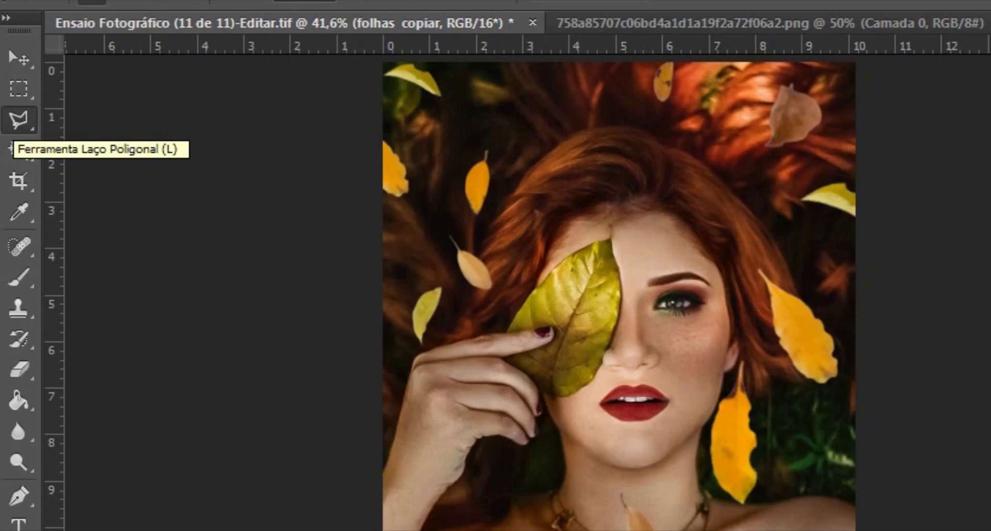
Lasso the leaf beside her neck and move it up to the top of the image
right_click(18, 119)
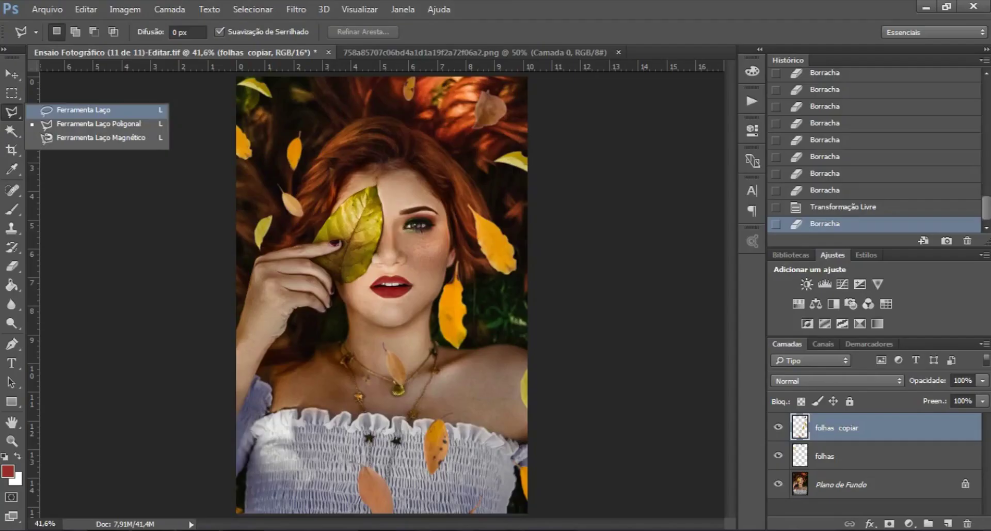
left_click(83, 110)
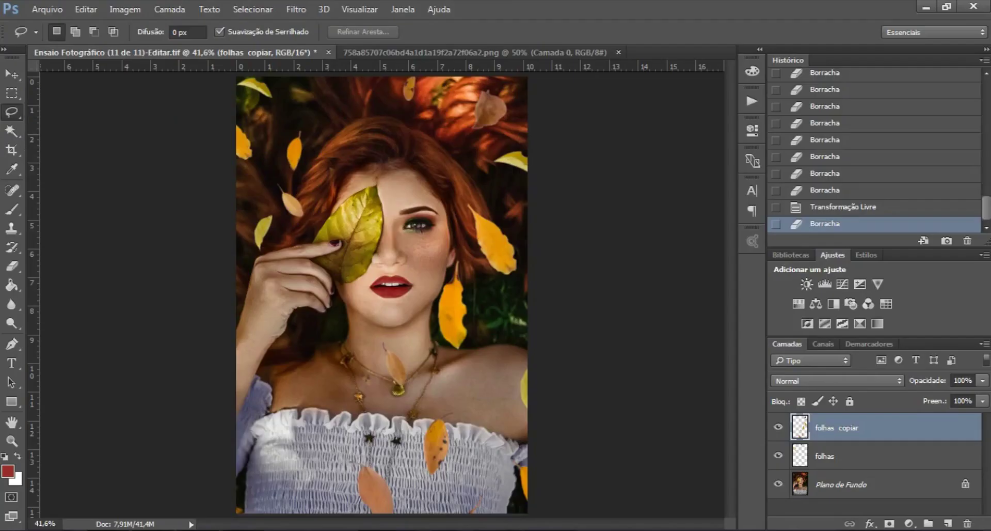
left_click_drag(467, 251, 480, 282)
left_click_drag(480, 282, 472, 256)
key("ctrl+t")
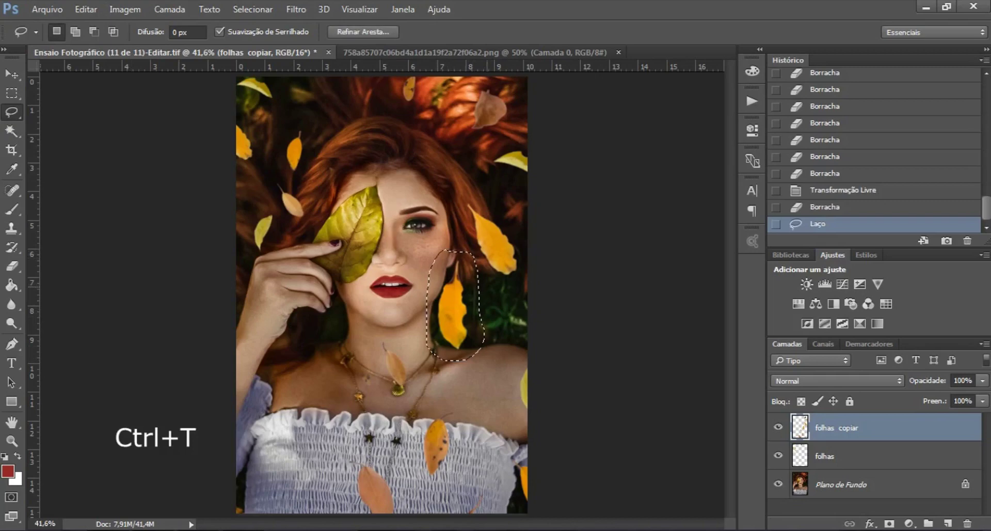
mouse_move(456, 306)
left_mouse_down()
mouse_move(481, 383)
mouse_move(451, 111)
mouse_move(326, 105)
mouse_move(317, 90)
left_mouse_up()
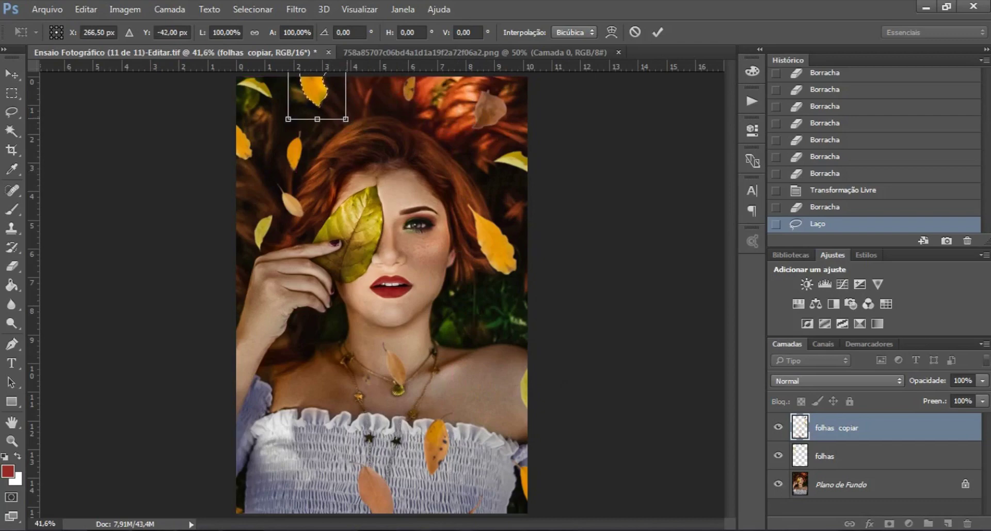
left_click_drag(313, 92, 315, 95)
key("Return")
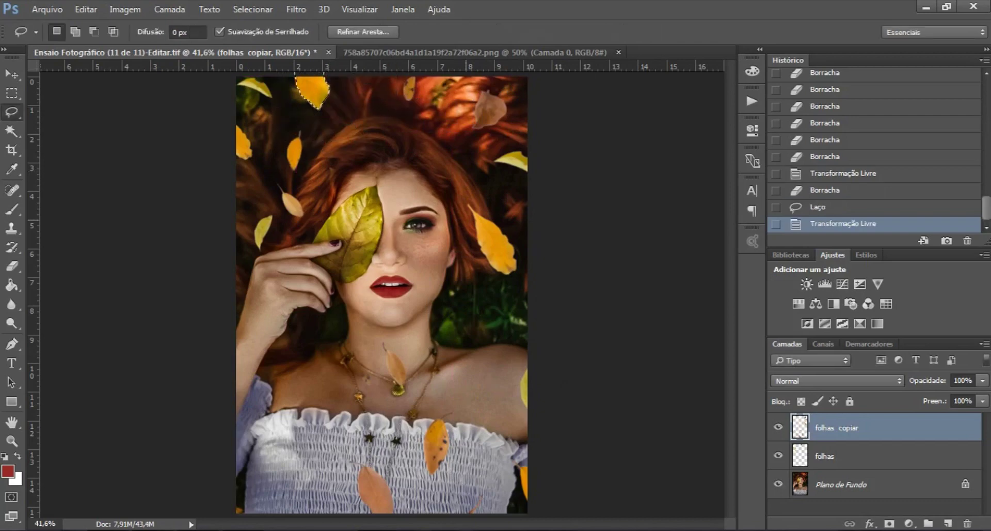
key("ctrl+d")
Move the leaf beside her eye to the upper-left hair, rotated about 63° and shrunk
mouse_move(514, 226)
left_mouse_down()
mouse_move(451, 191)
mouse_move(520, 227)
left_mouse_up()
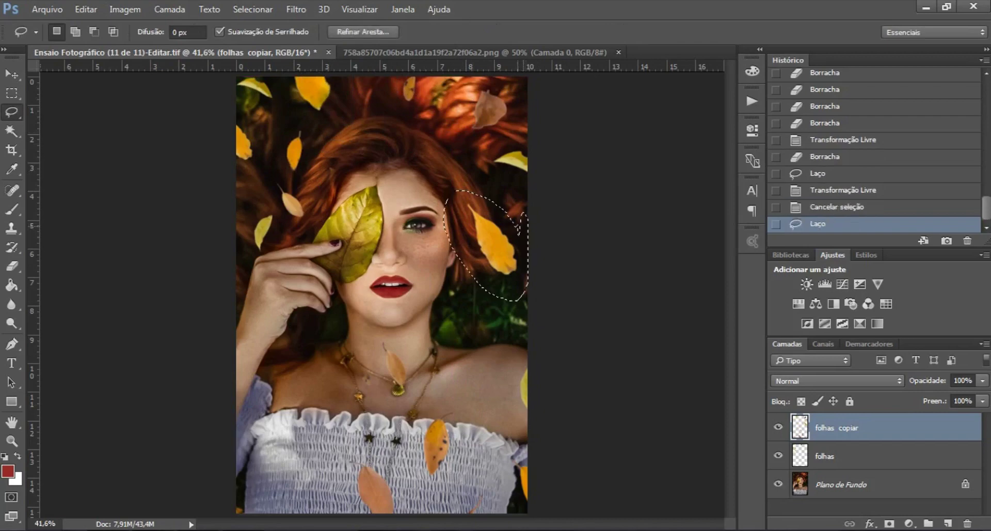
key("ctrl+t")
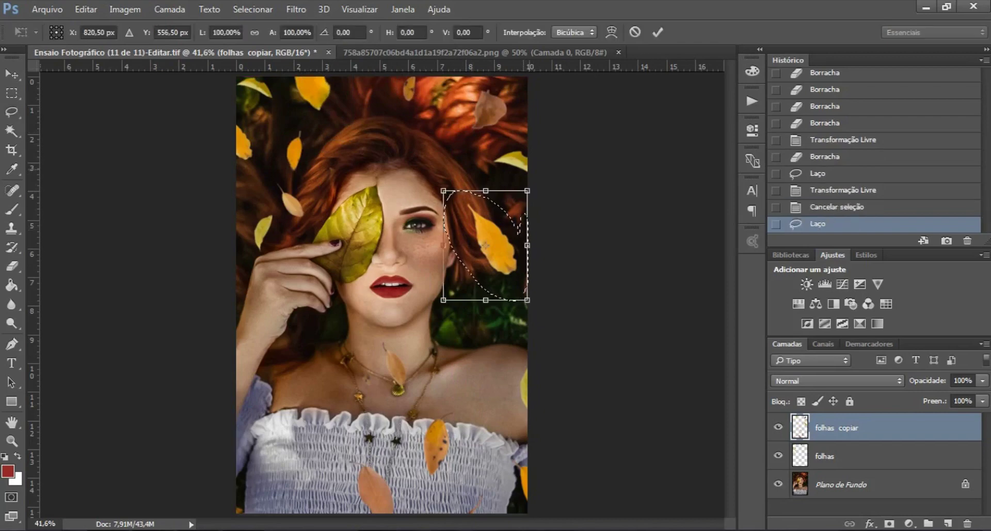
left_click_drag(490, 245, 503, 240)
left_click_drag(593, 206, 625, 229)
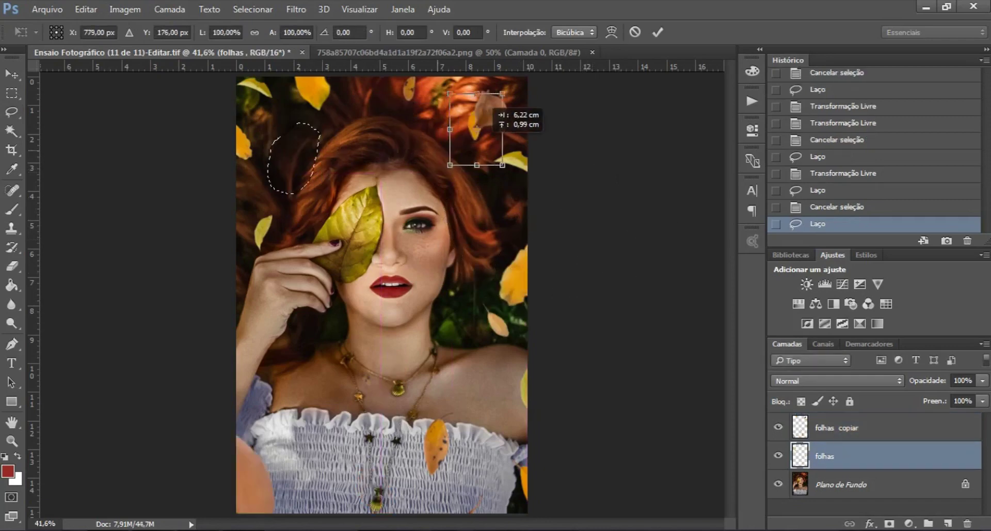
mouse_move(490, 109)
left_mouse_down()
mouse_move(287, 150)
mouse_move(309, 140)
left_mouse_up()
left_click_drag(321, 199, 308, 159)
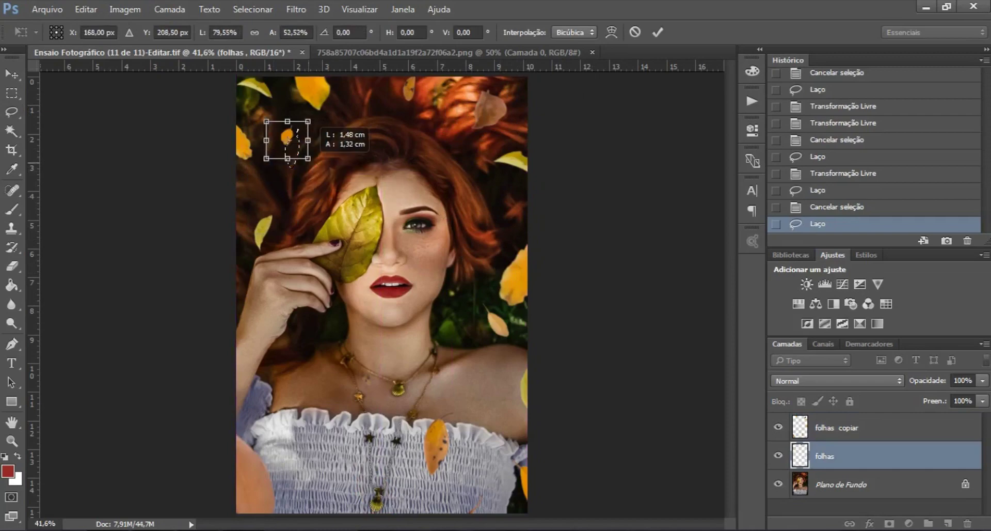
key("Return")
key("ctrl+d")
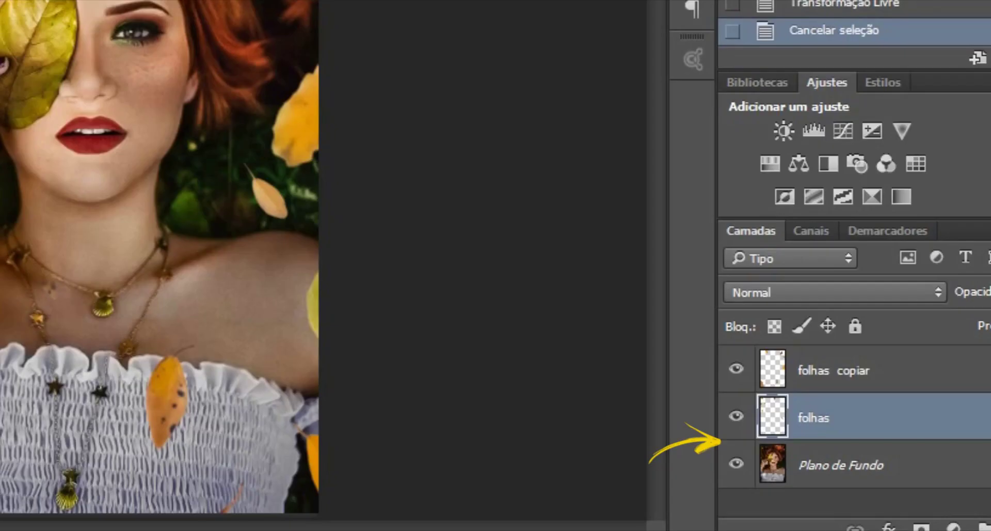
left_click(846, 427, "ctrl")
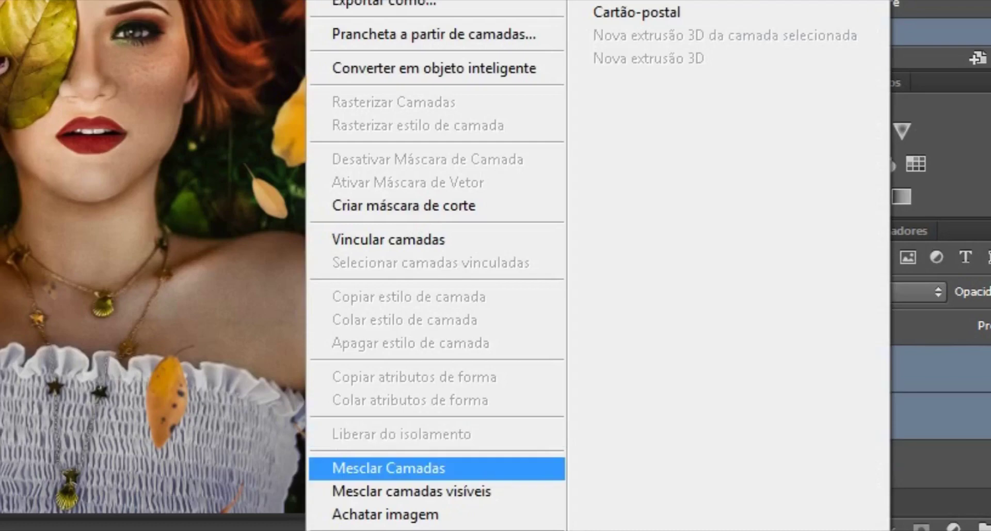
Merge folhas and folhas copiar into a single folhas copiar leaf layer
left_click(371, 469)
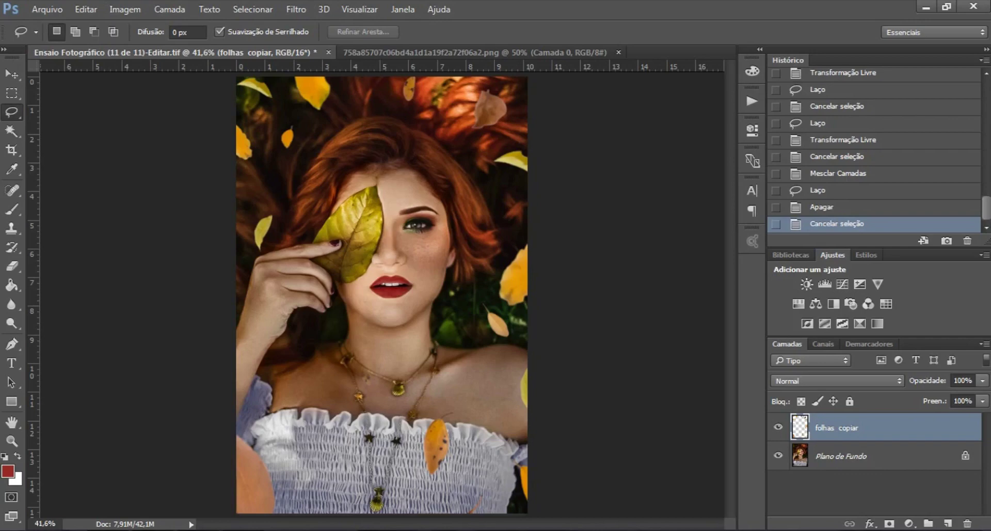
key("ctrl+m")
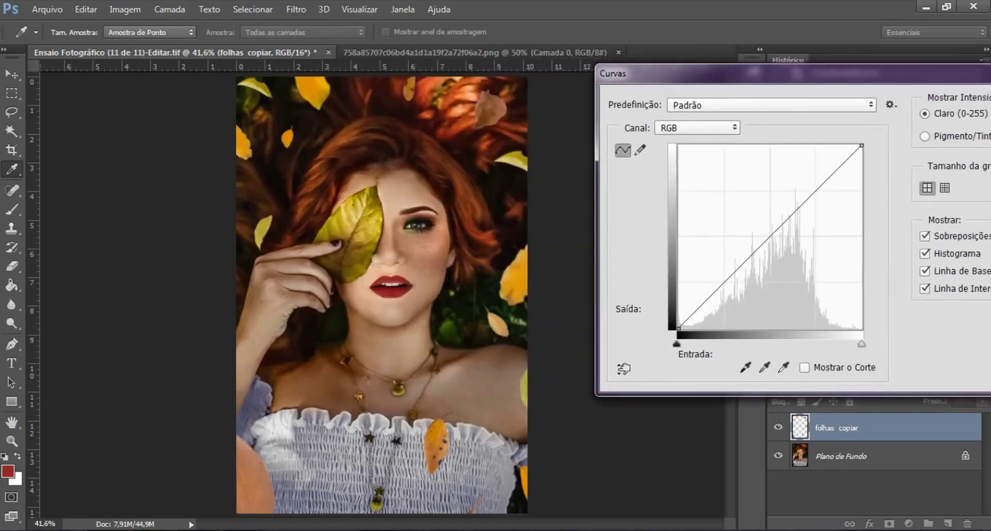
Apply an S-shaped Curves adjustment to the leaves, pulling shadows down and adding a highlight point
left_click_drag(413, 73, 719, 82)
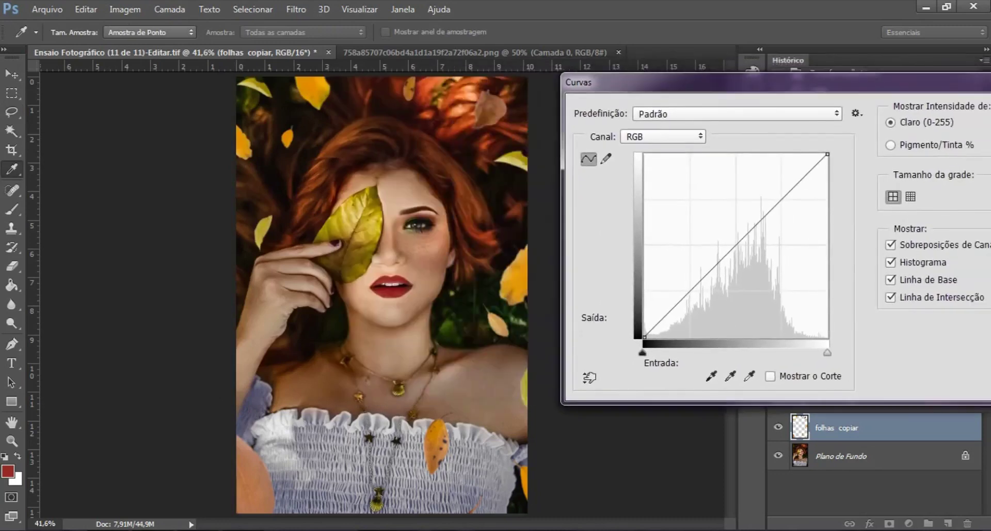
left_click_drag(681, 299, 693, 313)
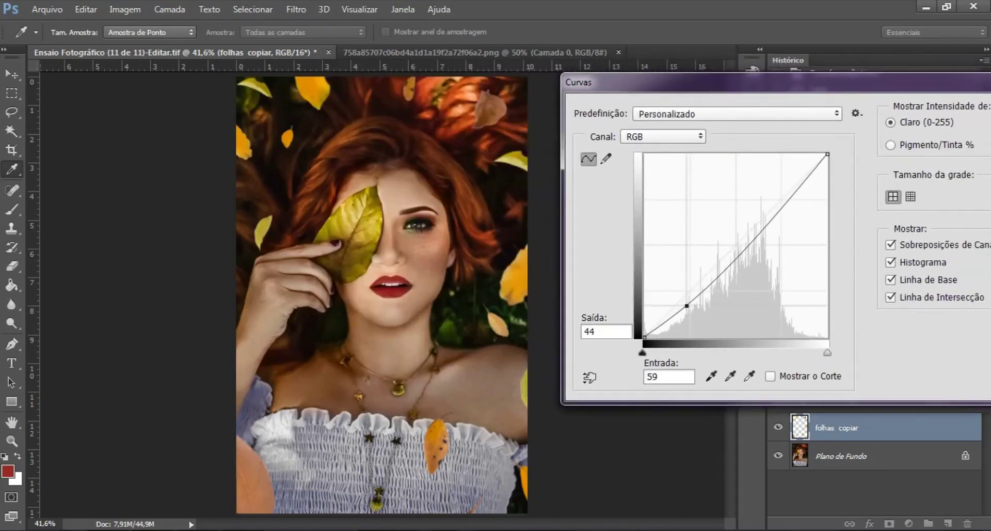
left_click_drag(692, 312, 689, 308)
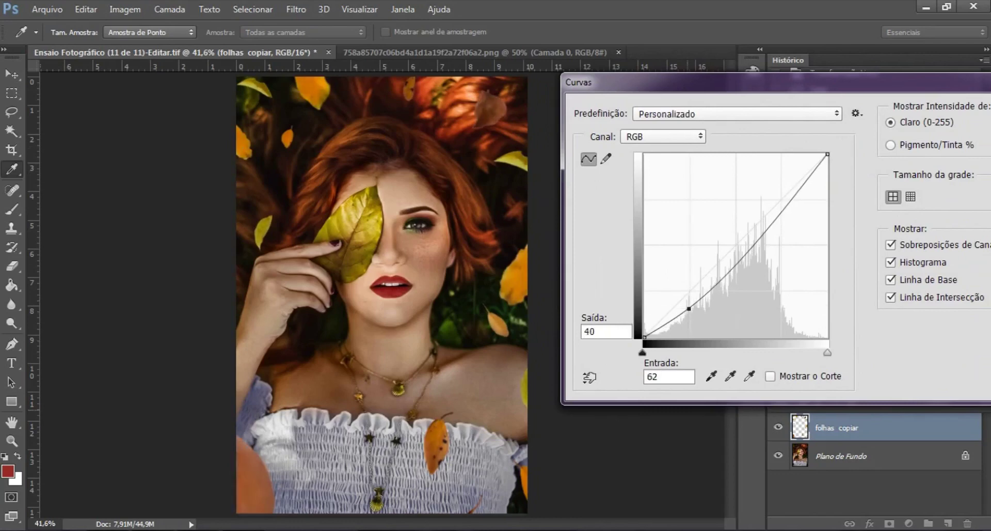
left_click_drag(689, 308, 693, 311)
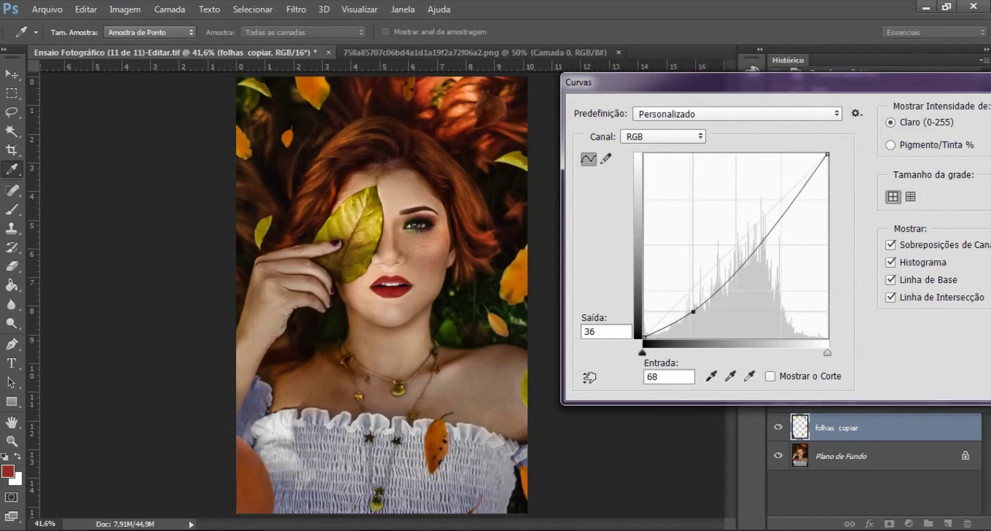
left_click_drag(791, 192, 788, 196)
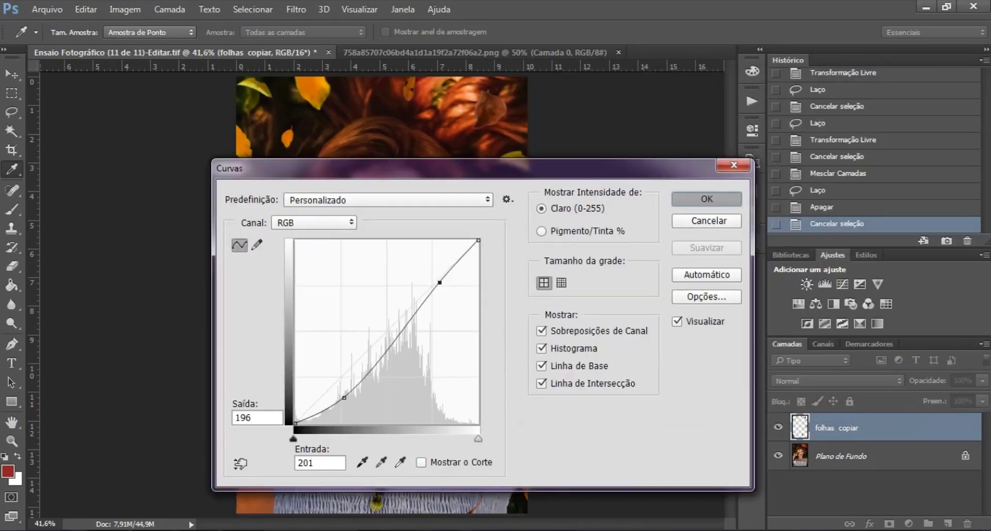
left_click(772, 194)
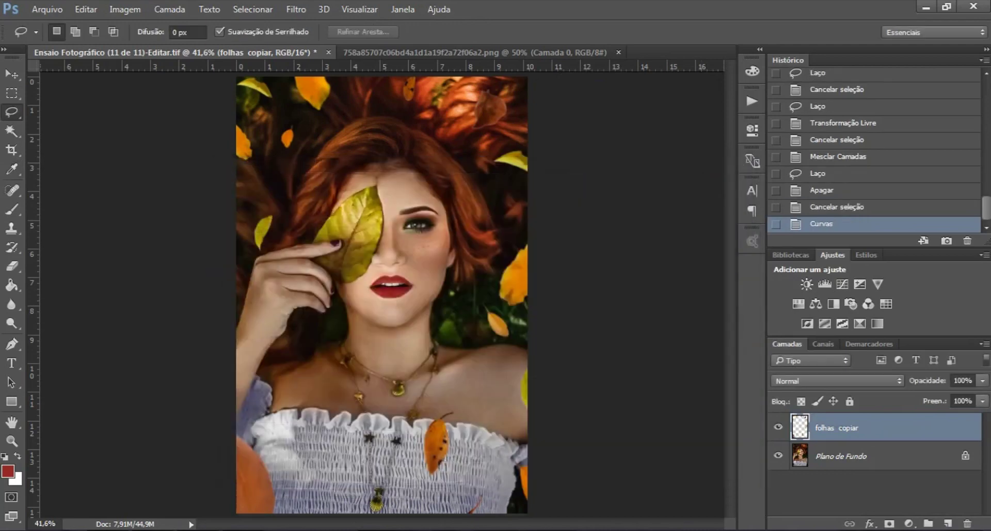
Zoom in on the fingertip and leaf, and start Path Blur on the folhas copiar 4 layer
left_click(11, 441)
left_click(289, 238)
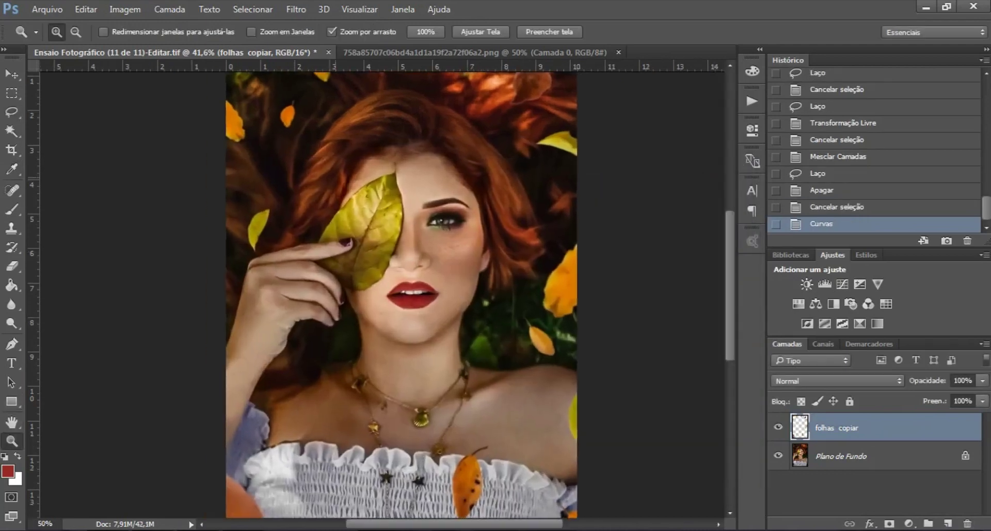
left_click(318, 225)
left_click(319, 225)
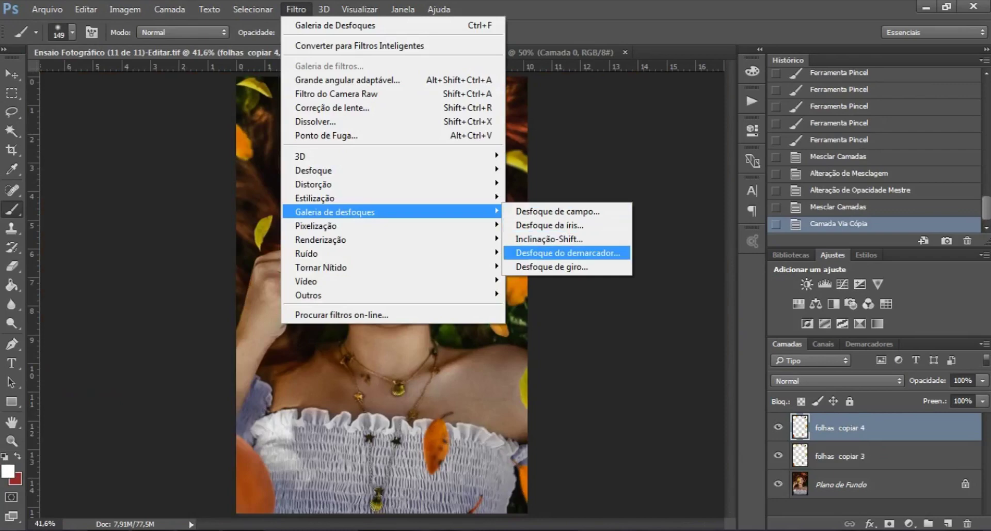
left_click(567, 253)
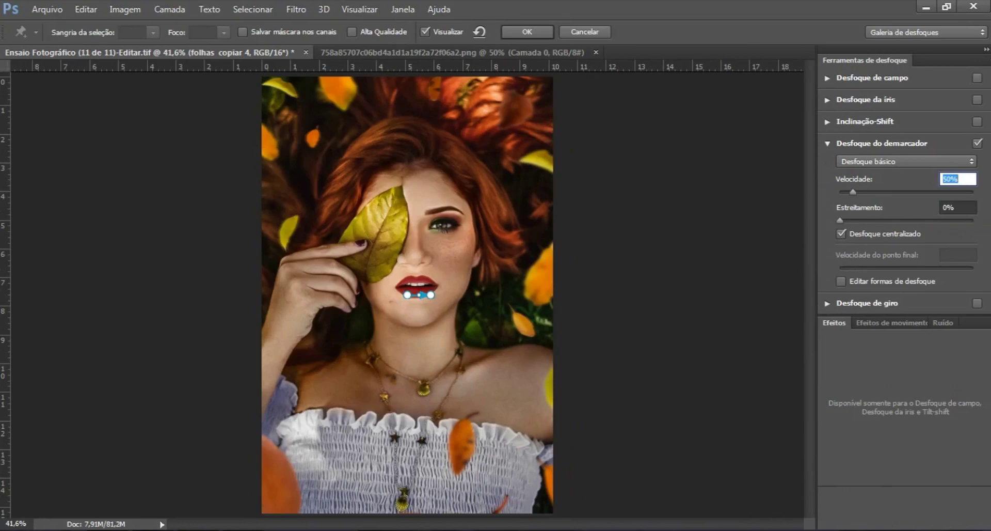
Shape the Path Blur into a short downward line, set speed to 246%, and apply it
mouse_move(407, 295)
left_mouse_down()
mouse_move(497, 243)
mouse_move(454, 288)
mouse_move(507, 197)
left_mouse_up()
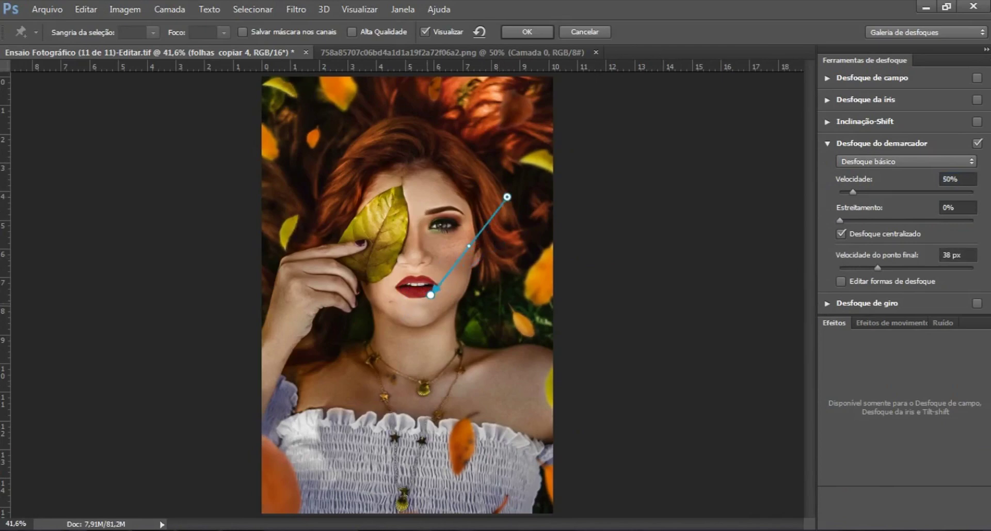
mouse_move(430, 295)
left_mouse_down()
mouse_move(507, 254)
mouse_move(508, 271)
left_mouse_up()
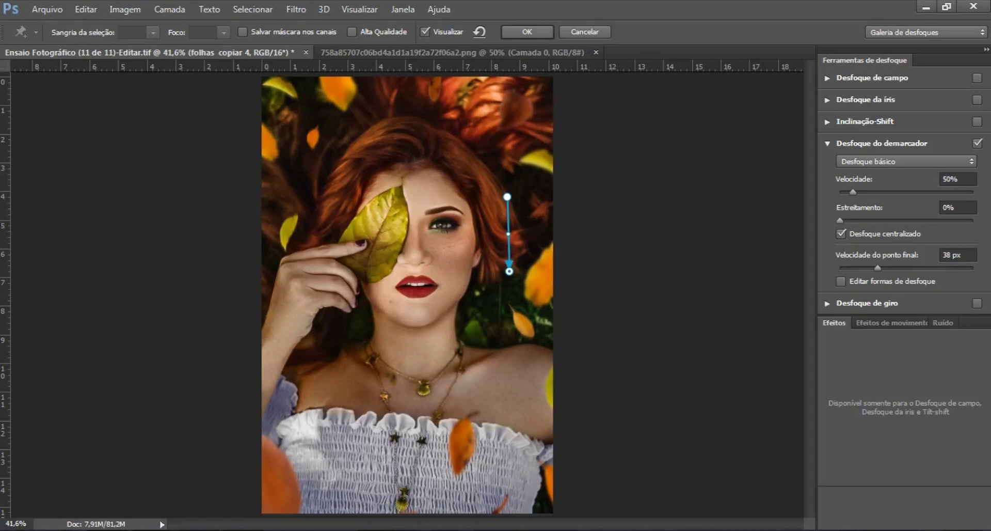
type("128")
key("Return")
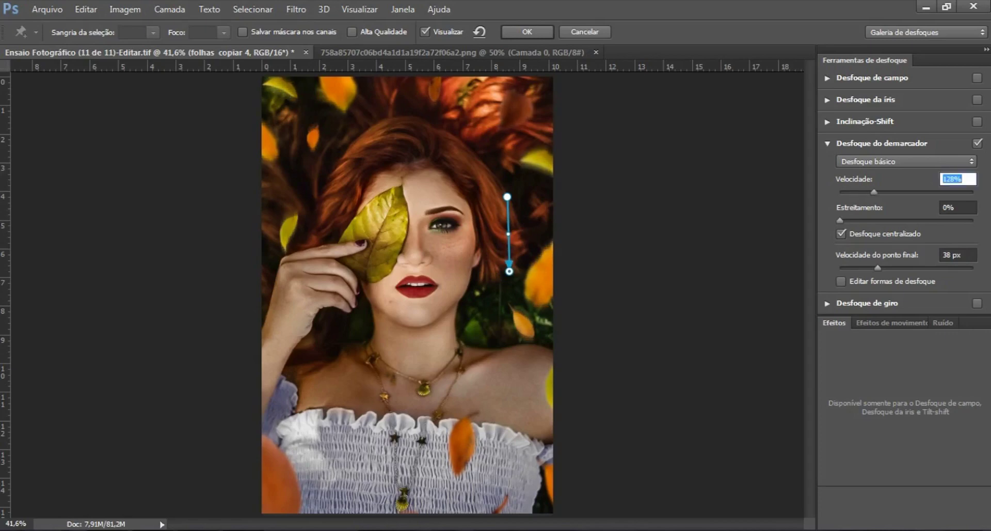
type("240")
key("Return")
type("183")
key("Return")
type("150")
key("Return")
type("246")
key("Return")
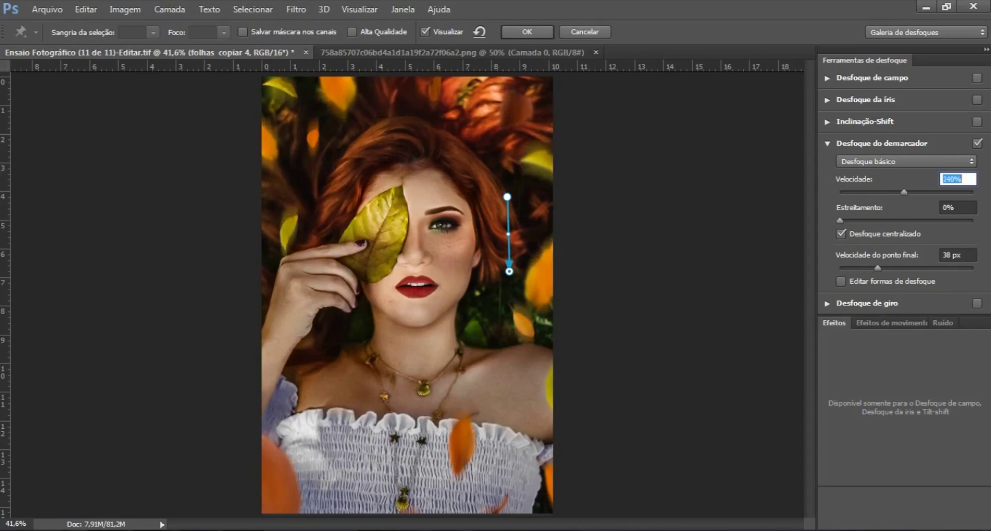
key("Return")
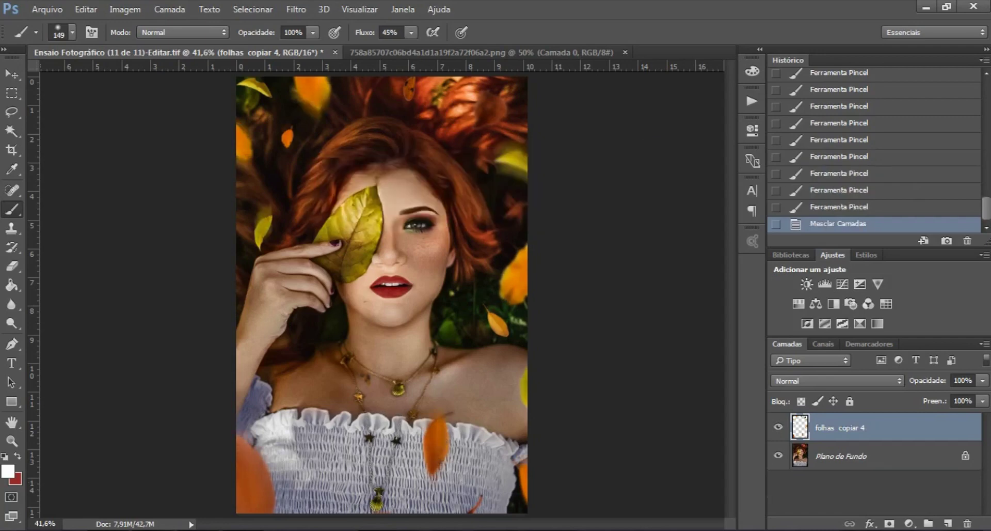
Hide and re-show the leaf layer to find stray leaf marks on the portrait
left_click(778, 427)
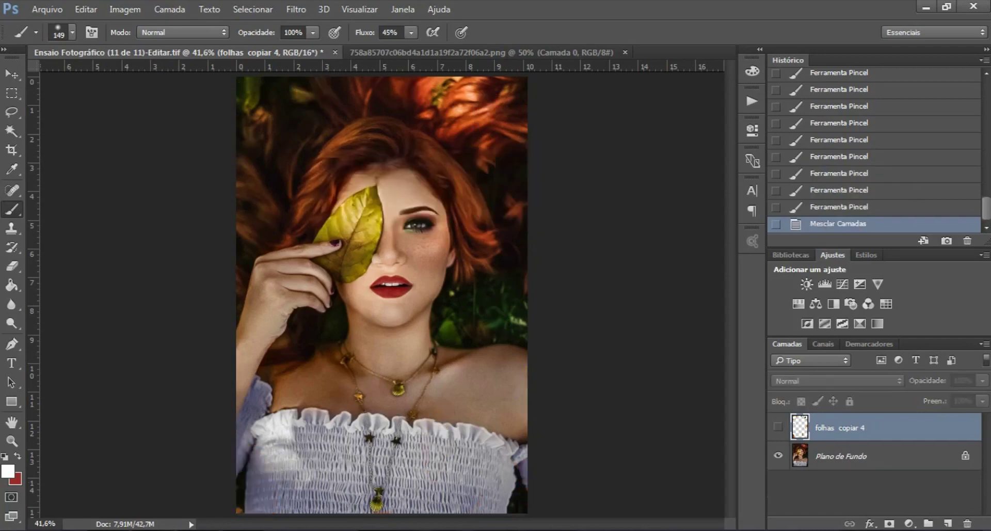
left_click(778, 427)
left_click(778, 427)
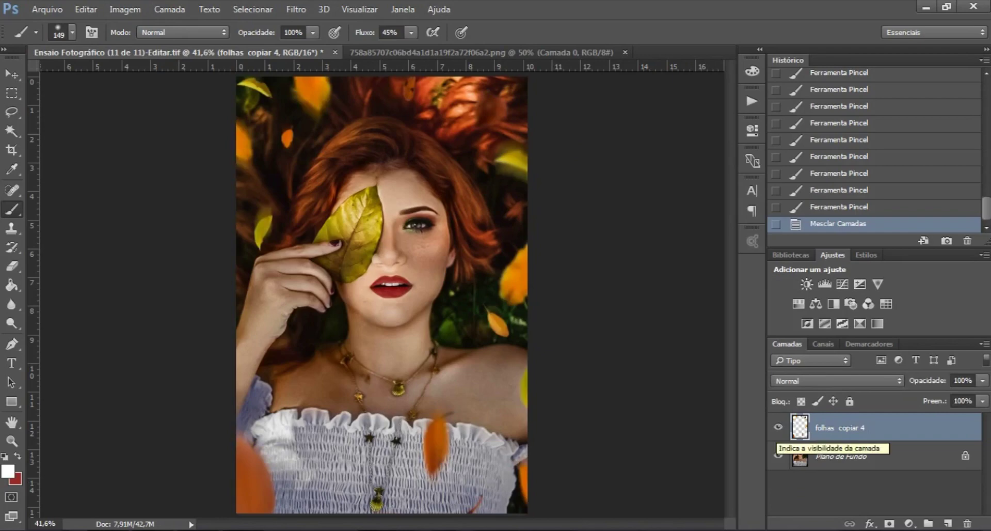
left_click(778, 427)
Lasso and delete the blurred leaf mark beside the necklace, then fit the view and deselect
key("z")
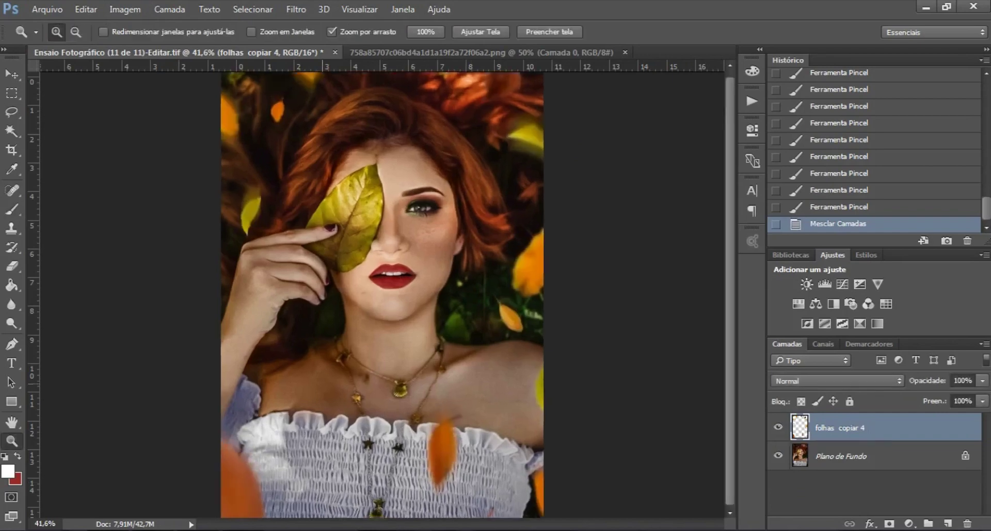
left_click_drag(363, 377, 392, 377)
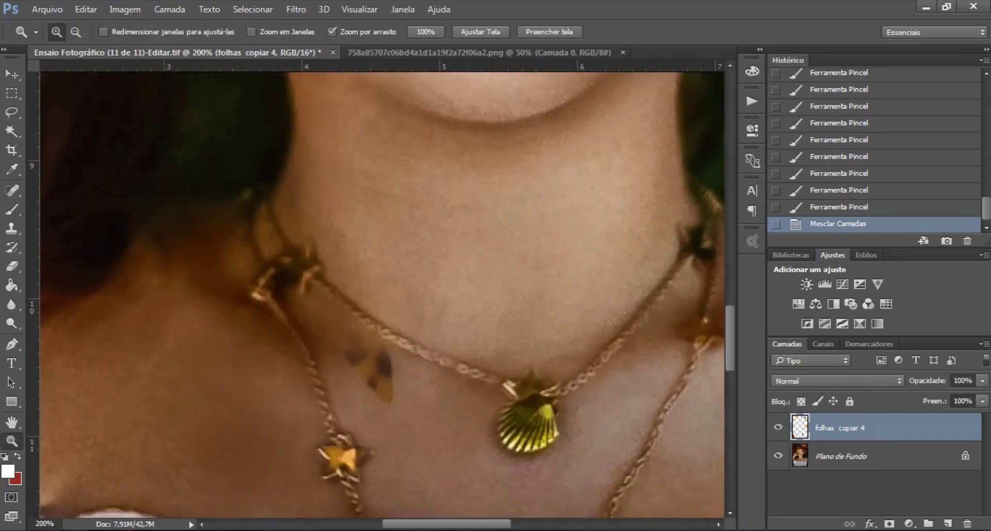
key("l")
left_click_drag(364, 316, 410, 316)
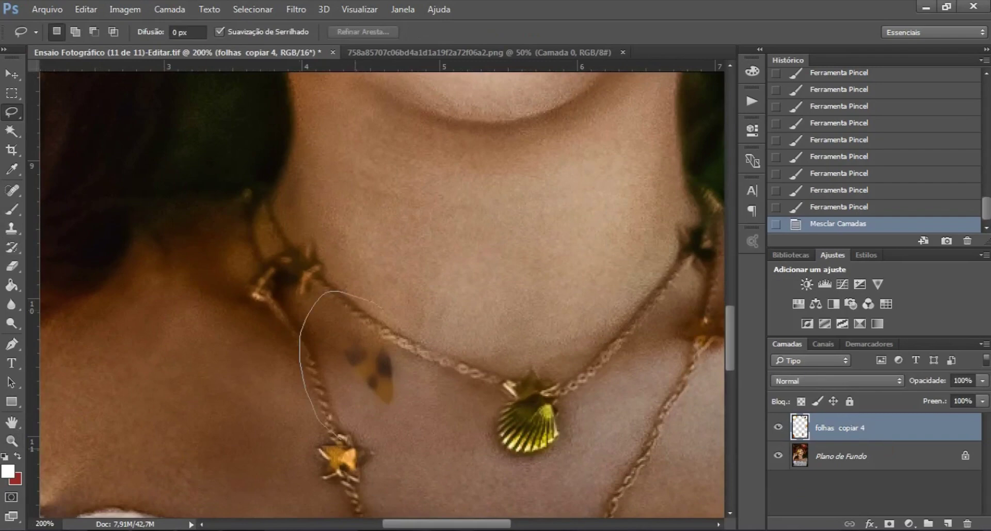
key("Delete")
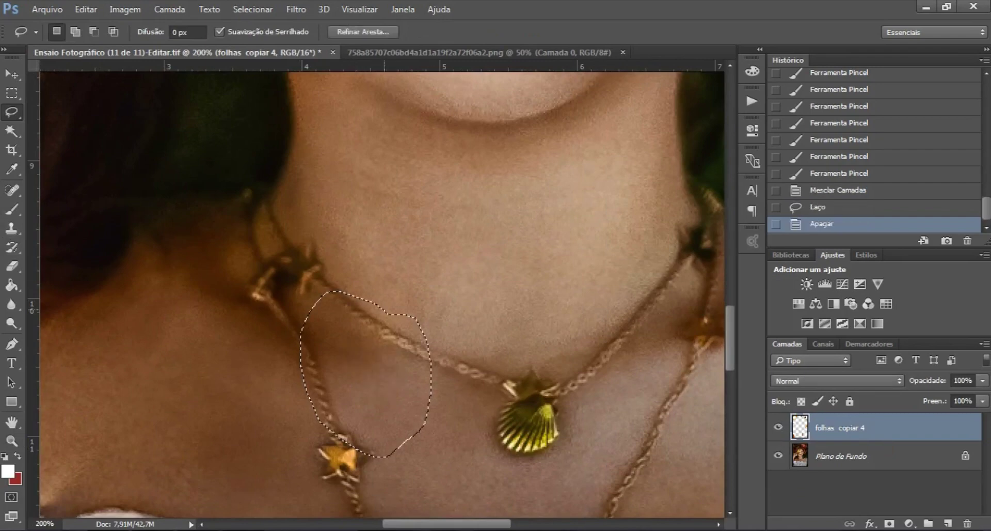
key("ctrl+0")
key("ctrl+d")
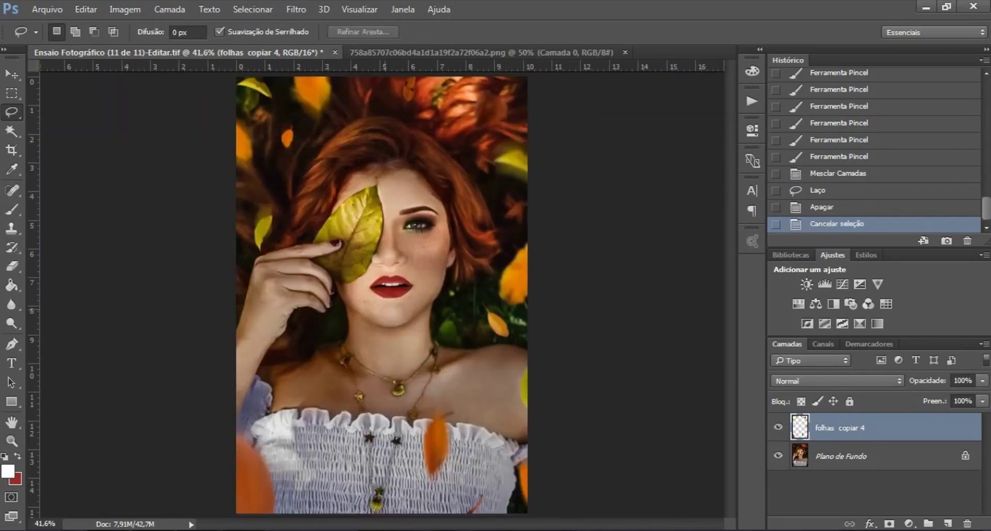